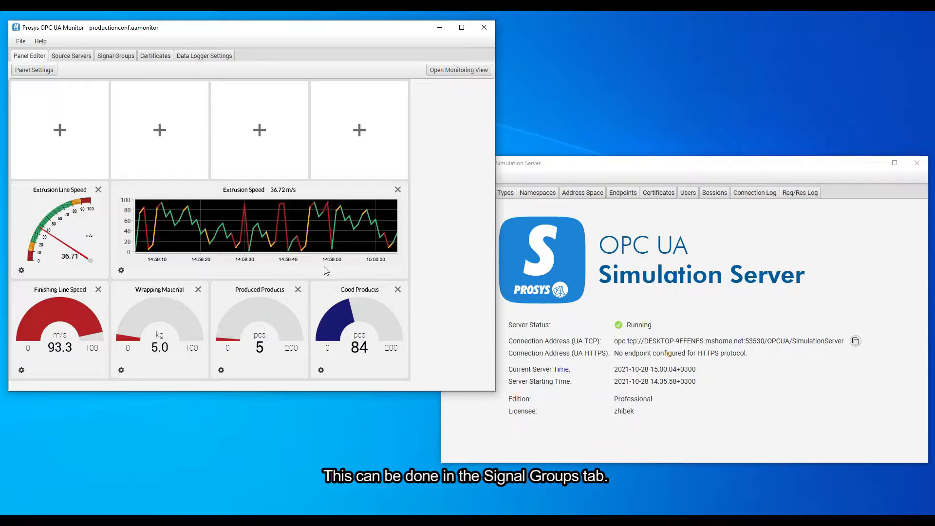
Create a signal group named "New Group" with a sampling interval of 600 ms
{"action": "left_click", "coordinate": [123, 57]}
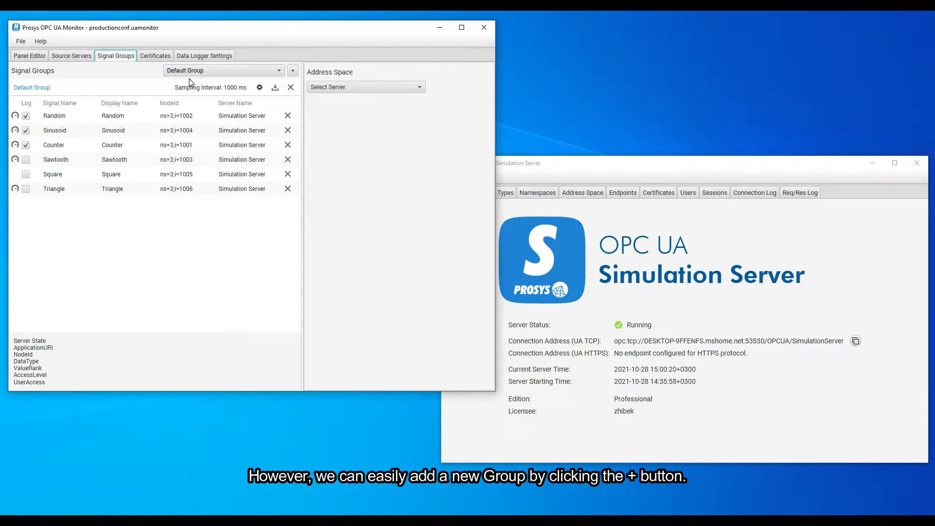
{"action": "left_click", "coordinate": [292, 71]}
{"action": "left_click", "coordinate": [290, 188]}
{"action": "type", "text": "New GRo"}
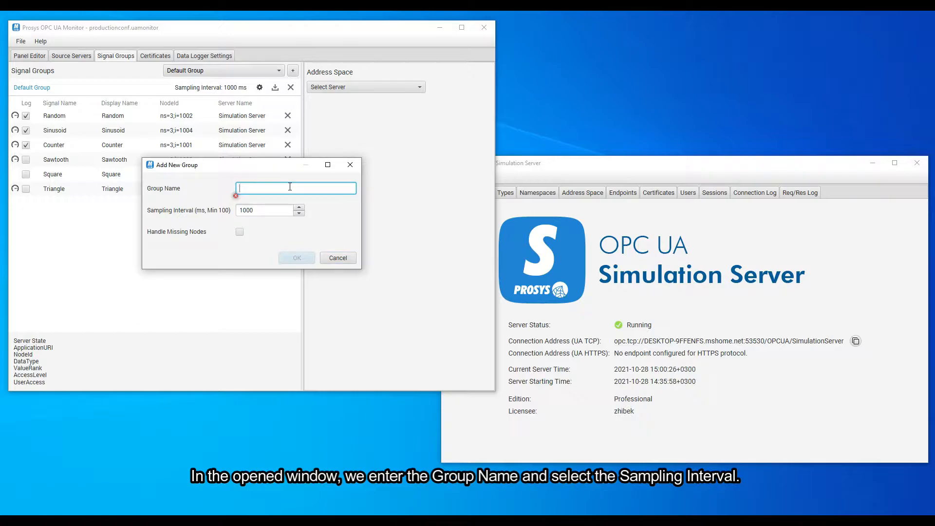
{"action": "key", "text": "BackSpace"}
{"action": "key", "text": "BackSpace"}
{"action": "type", "text": "roup"}
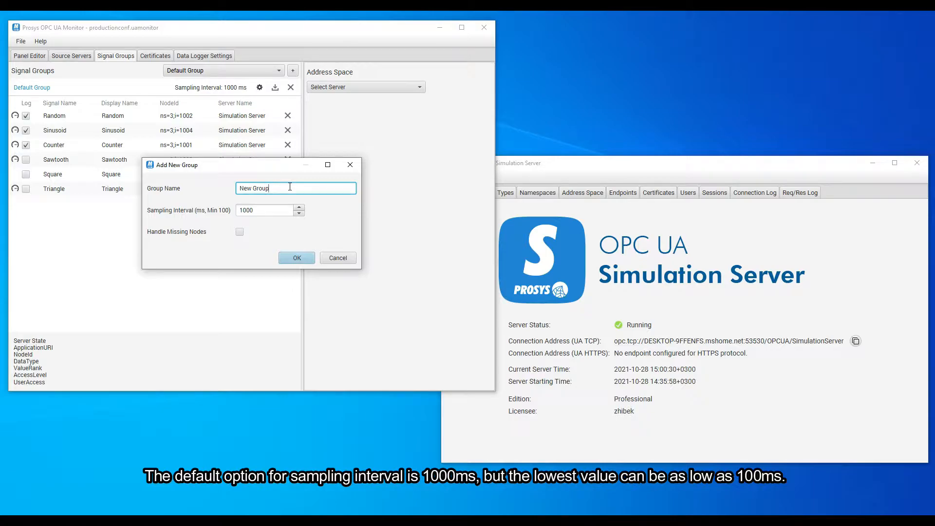
{"action": "left_click", "coordinate": [274, 212]}
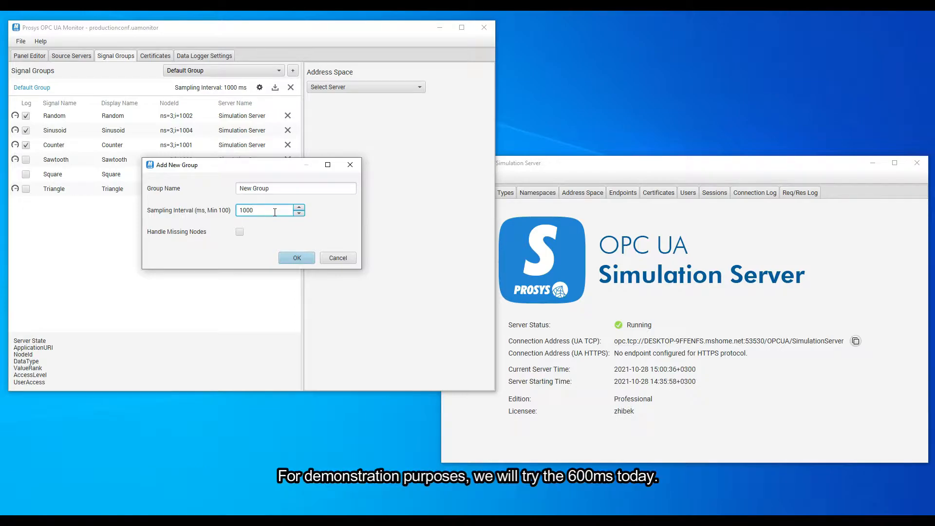
{"action": "double_click", "coordinate": [275, 212]}
{"action": "type", "text": "600"}
{"action": "left_click", "coordinate": [293, 255]}
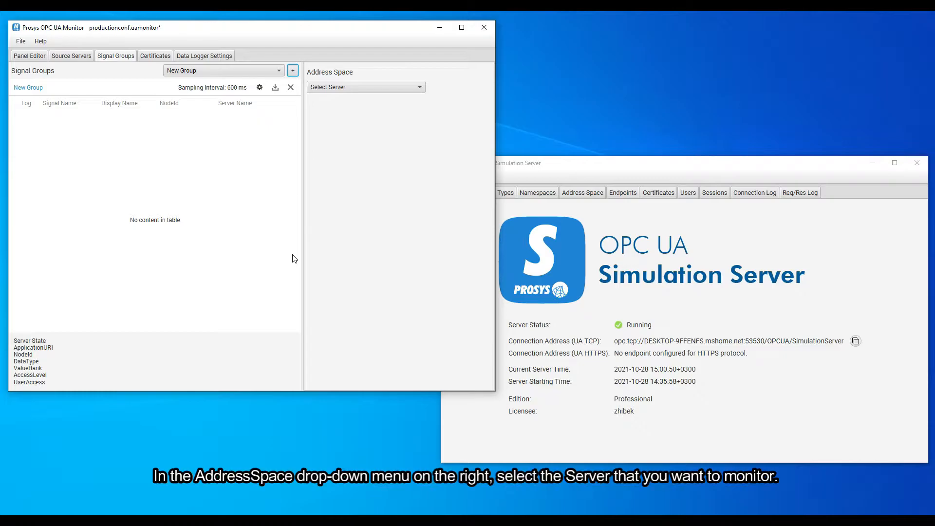
Load the Simulation Server's address space and expand Objects down to the variables in the Simulation folder
{"action": "left_click", "coordinate": [382, 94]}
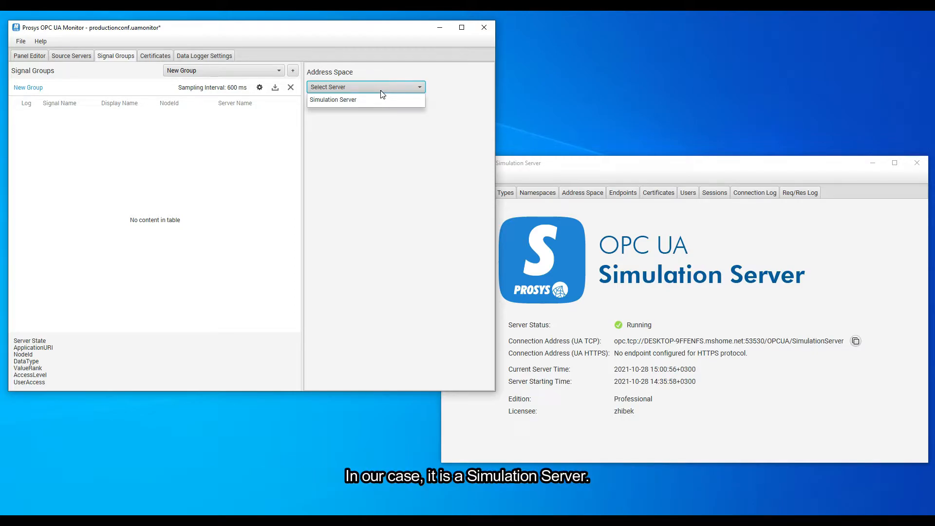
{"action": "left_click", "coordinate": [381, 99]}
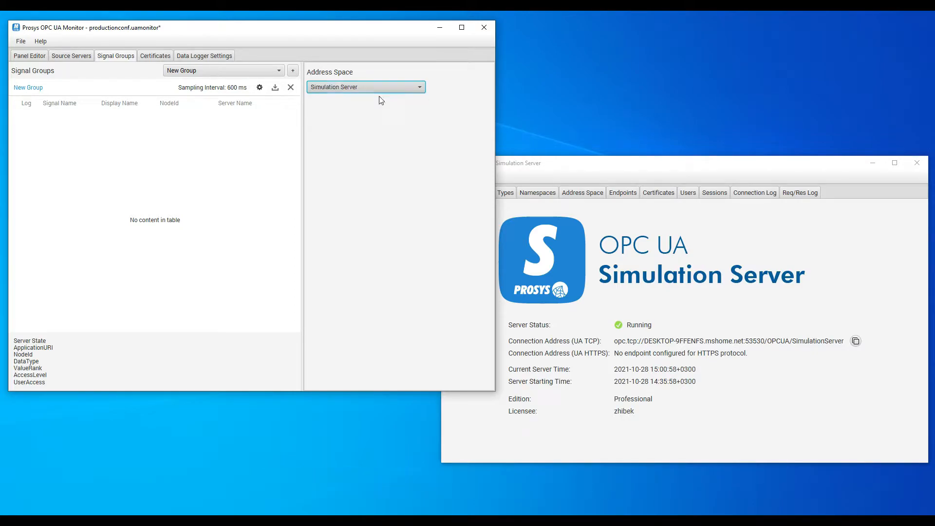
{"action": "left_click", "coordinate": [312, 118]}
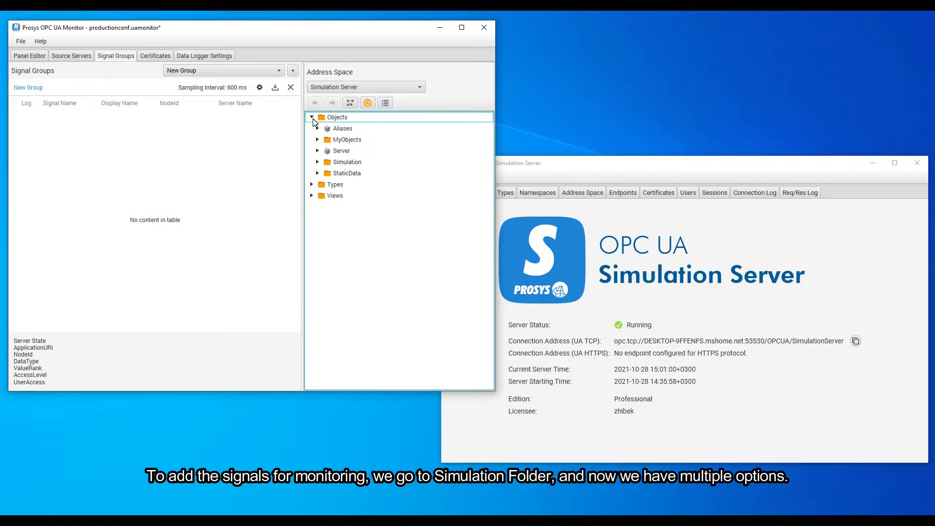
{"action": "left_click", "coordinate": [317, 162]}
{"action": "left_click", "coordinate": [337, 164]}
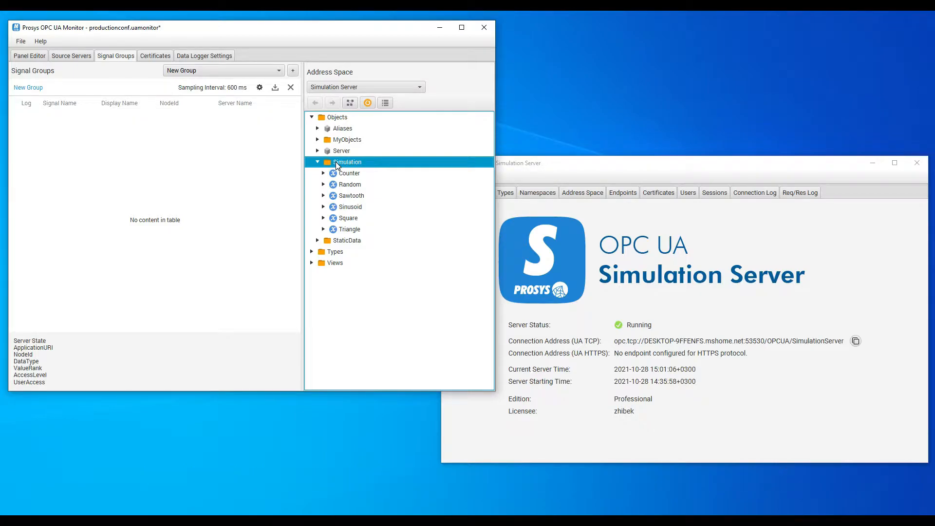
Add the Counter and Random variables from the Simulation folder to New Group
{"action": "left_click_drag", "start_coordinate": [343, 176], "coordinate": [167, 144]}
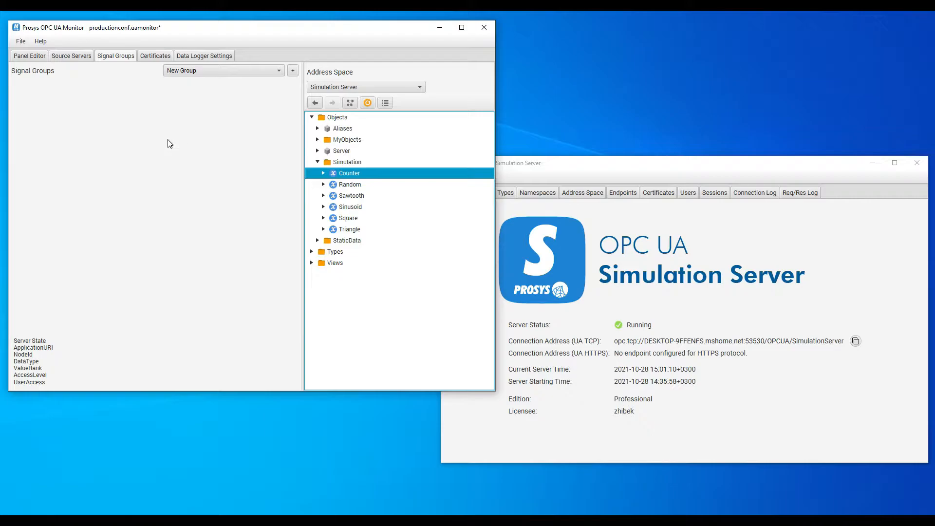
{"action": "right_click", "coordinate": [337, 184]}
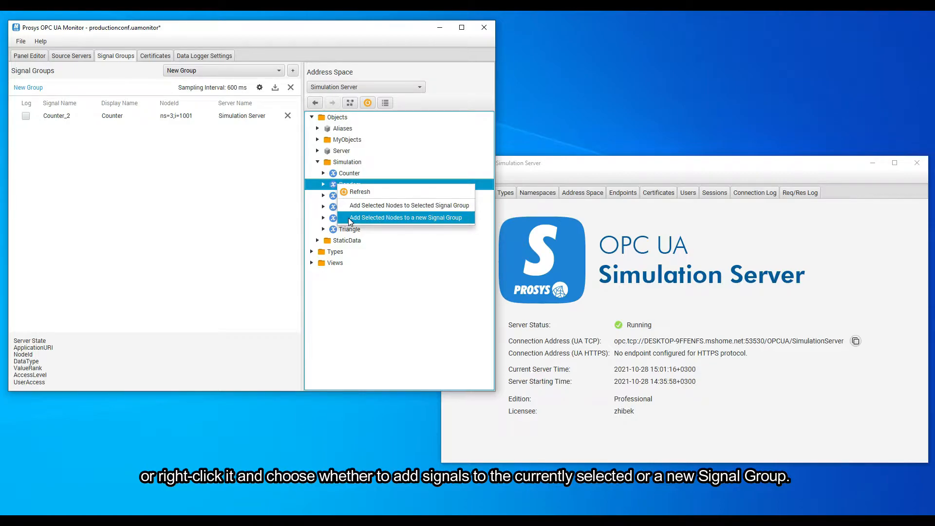
{"action": "left_click", "coordinate": [353, 206]}
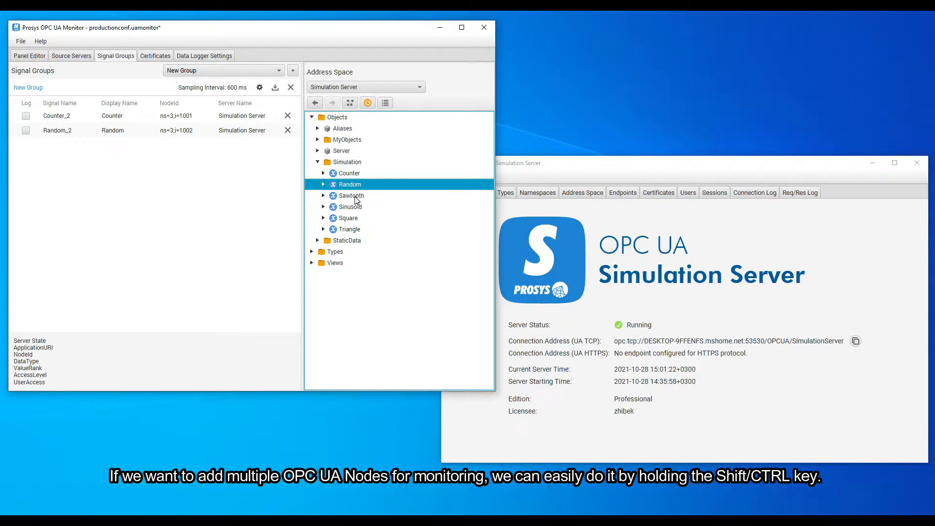
Add the Sawtooth, Sinusoid, Square and Triangle variables to New Group together
{"action": "left_click", "coordinate": [355, 196]}
{"action": "left_click", "coordinate": [354, 209], "text": "shift"}
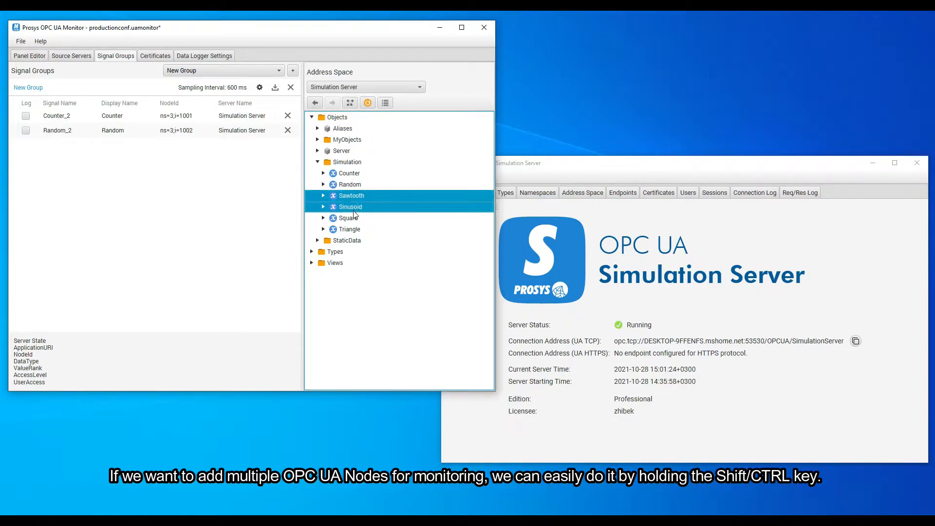
{"action": "left_click", "coordinate": [353, 218], "text": "shift"}
{"action": "left_click", "coordinate": [351, 230], "text": "shift"}
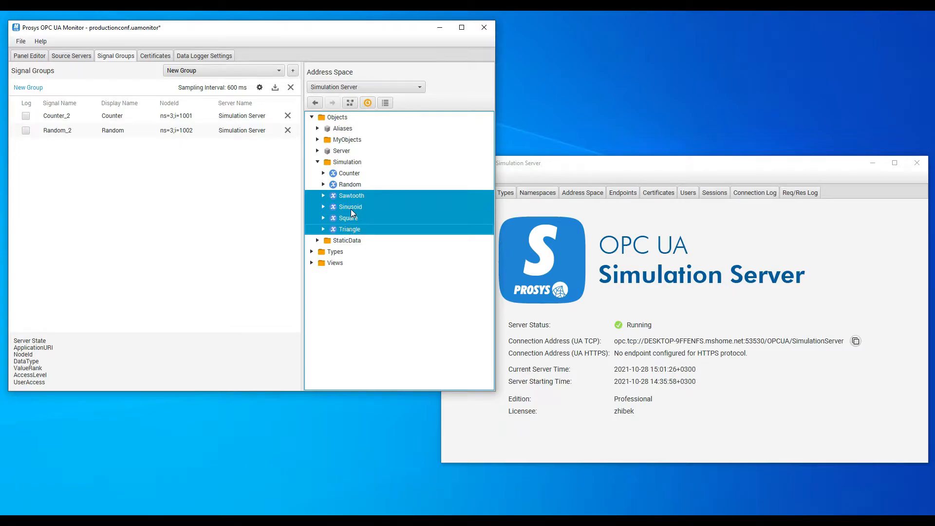
{"action": "left_click_drag", "start_coordinate": [352, 210], "coordinate": [176, 185]}
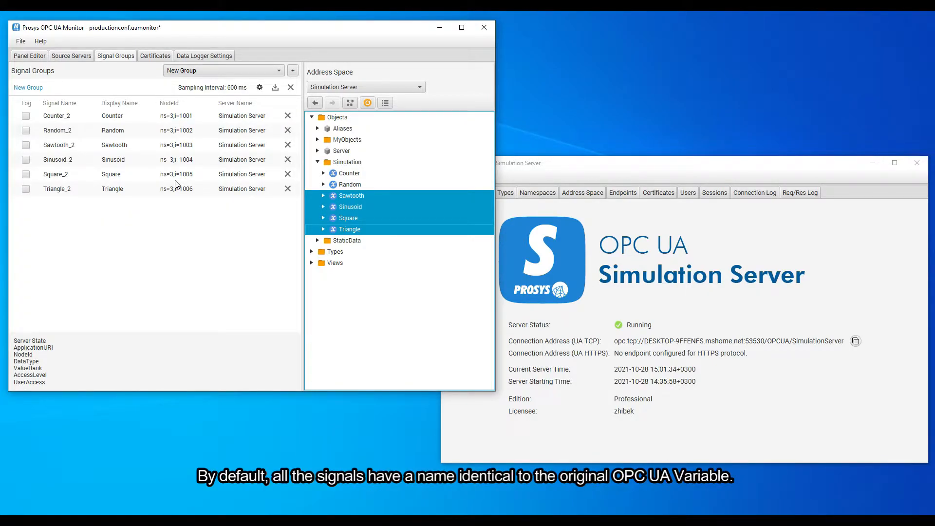
{"action": "right_click", "coordinate": [76, 119]}
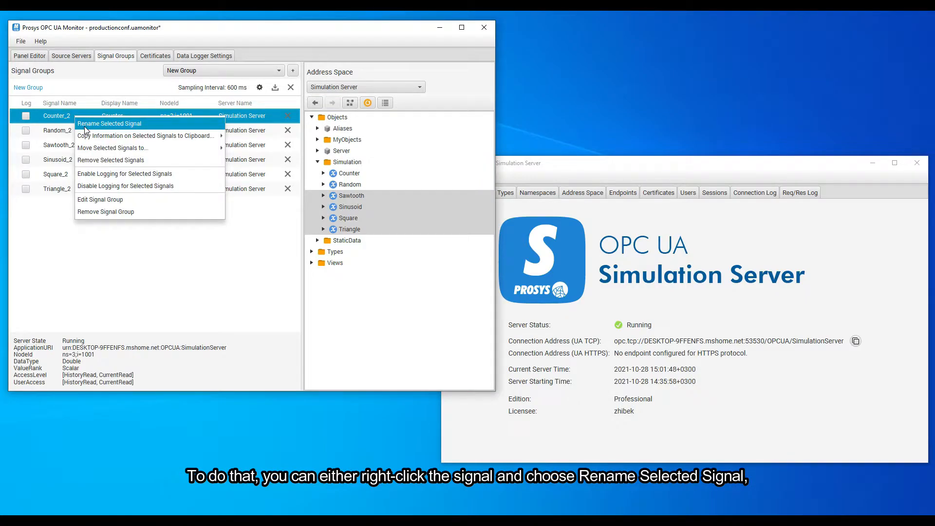
{"action": "left_click", "coordinate": [84, 126]}
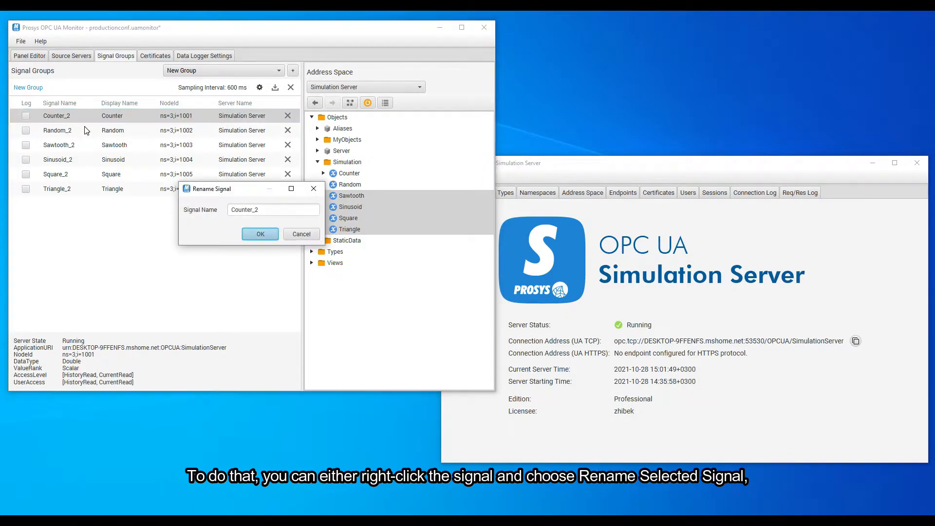
{"action": "left_click", "coordinate": [299, 237]}
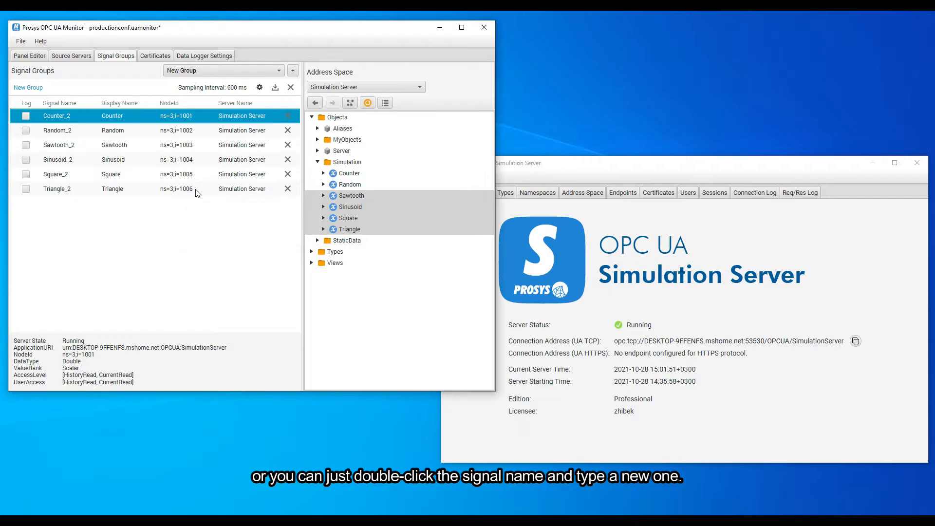
Rename the Random_2 signal in New Group to Random_new
{"action": "double_click", "coordinate": [67, 133]}
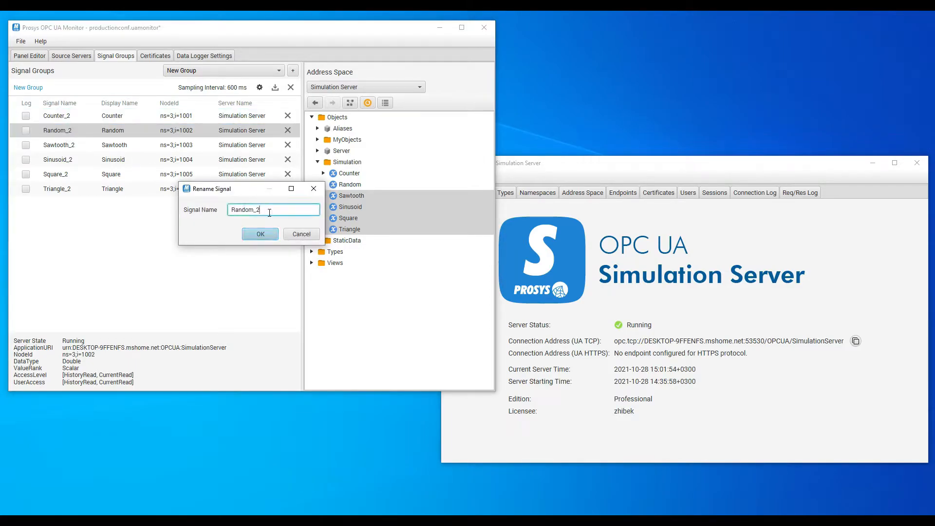
{"action": "key", "text": "BackSpace"}
{"action": "type", "text": "new"}
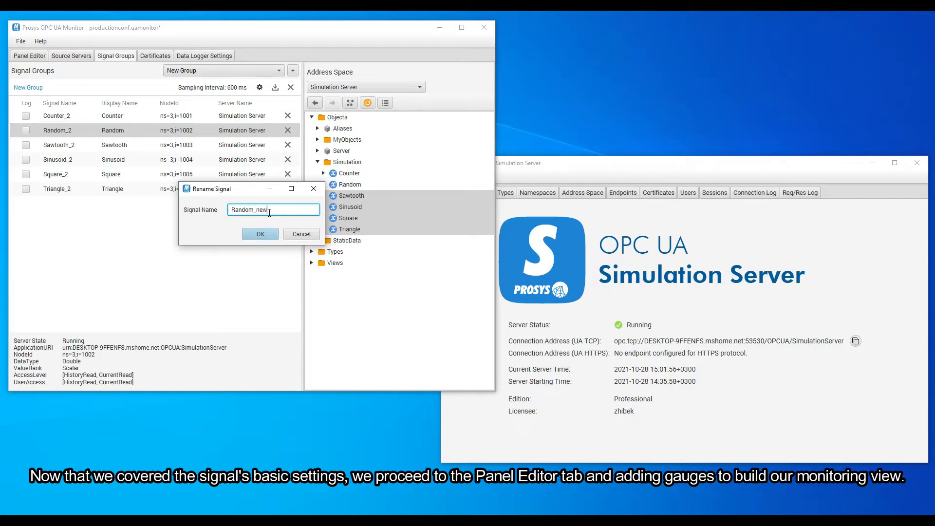
{"action": "key", "text": "Return"}
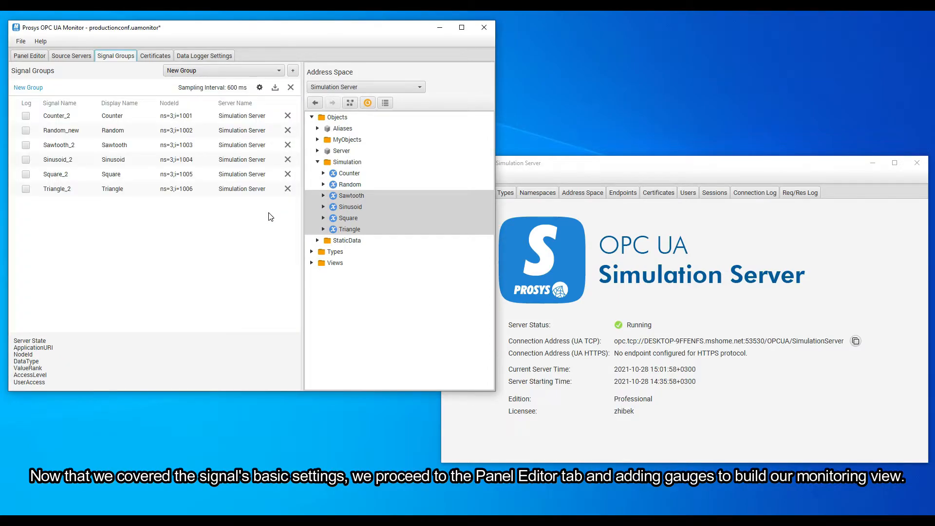
Set the monitoring panel's title to "Production Process", leaving its other settings at their defaults
{"action": "left_click", "coordinate": [28, 58]}
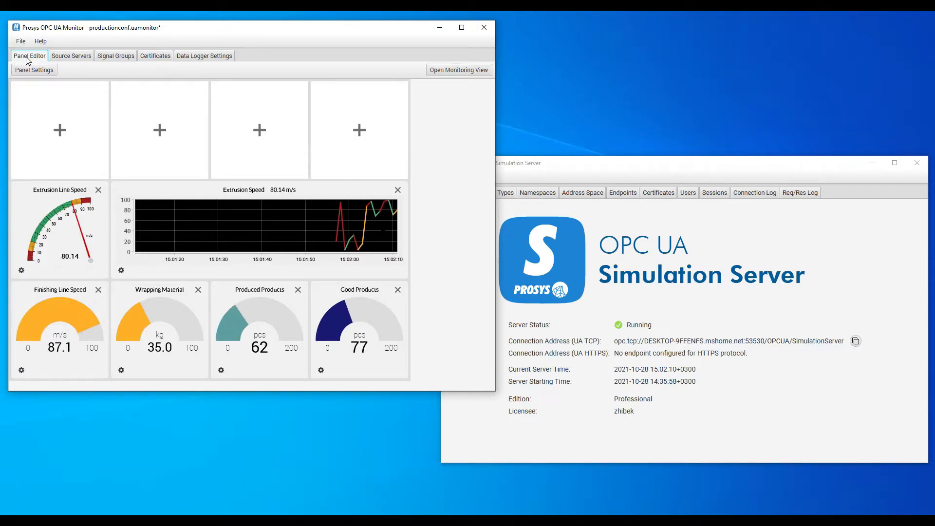
{"action": "left_click", "coordinate": [38, 72]}
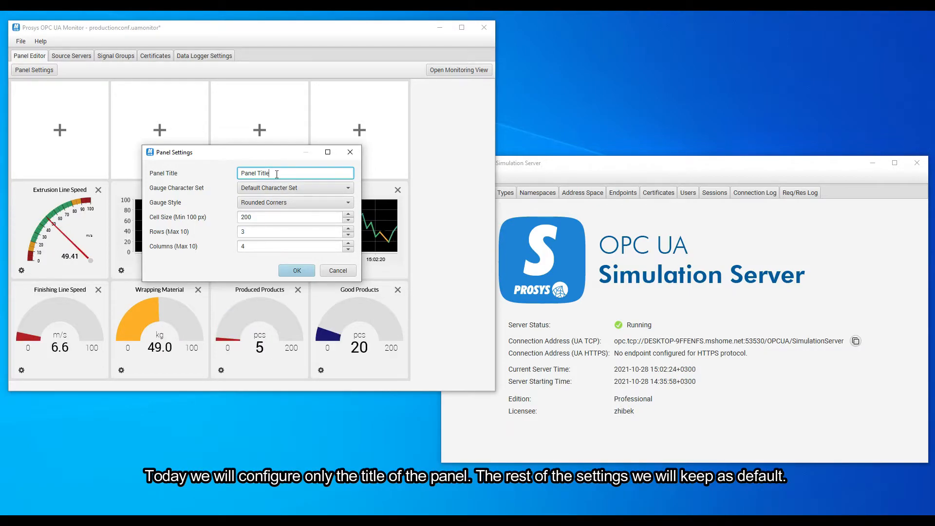
{"action": "left_click_drag", "start_coordinate": [276, 175], "coordinate": [237, 176]}
{"action": "type", "text": "Production "}
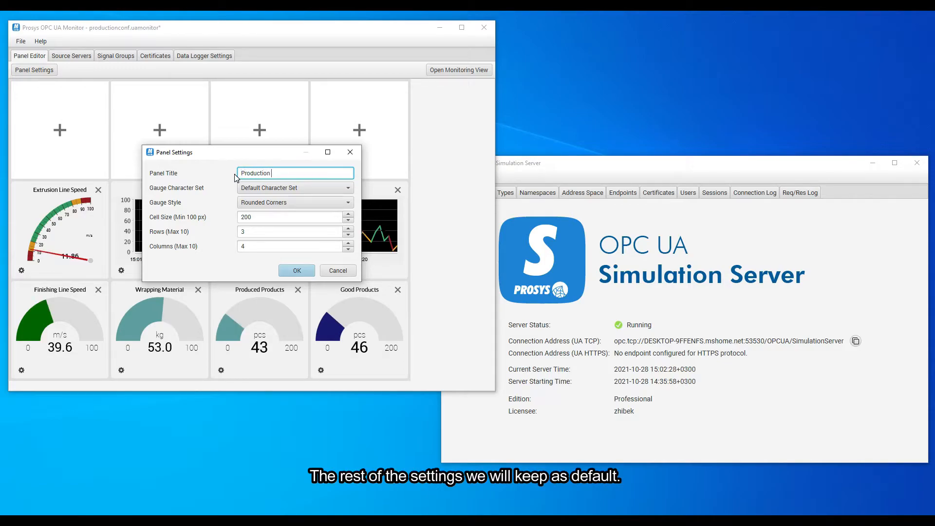
{"action": "type", "text": "Process"}
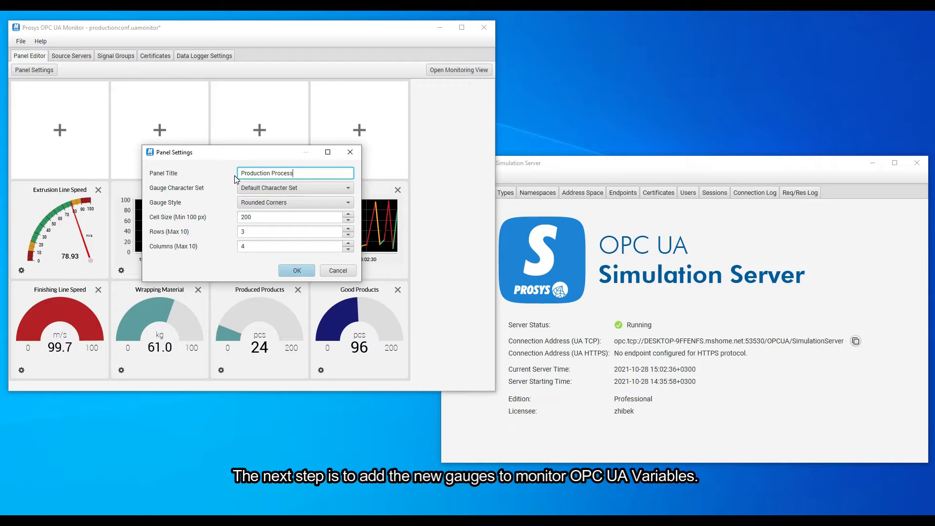
{"action": "left_click", "coordinate": [296, 271]}
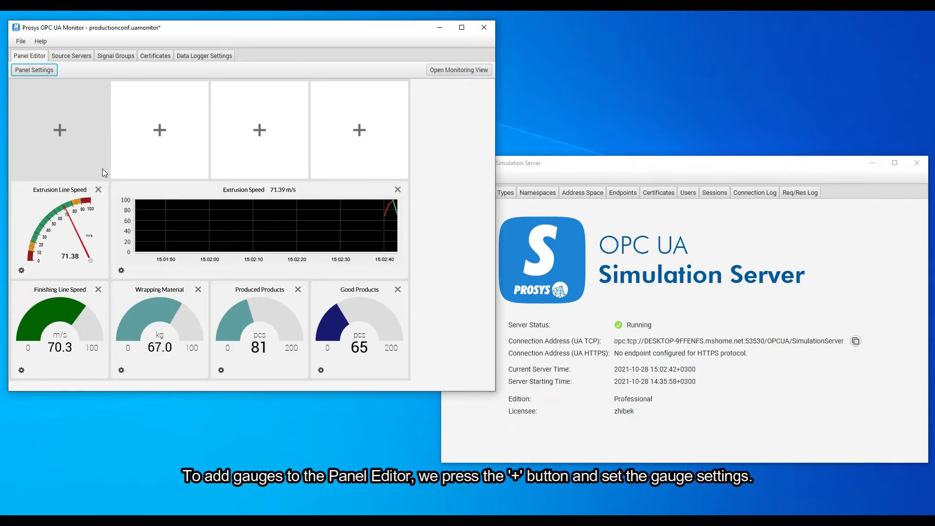
Start a new gauge in the first empty panel cell, using the Default Group's Counter signal and the Classic Circle type
{"action": "left_click", "coordinate": [61, 130]}
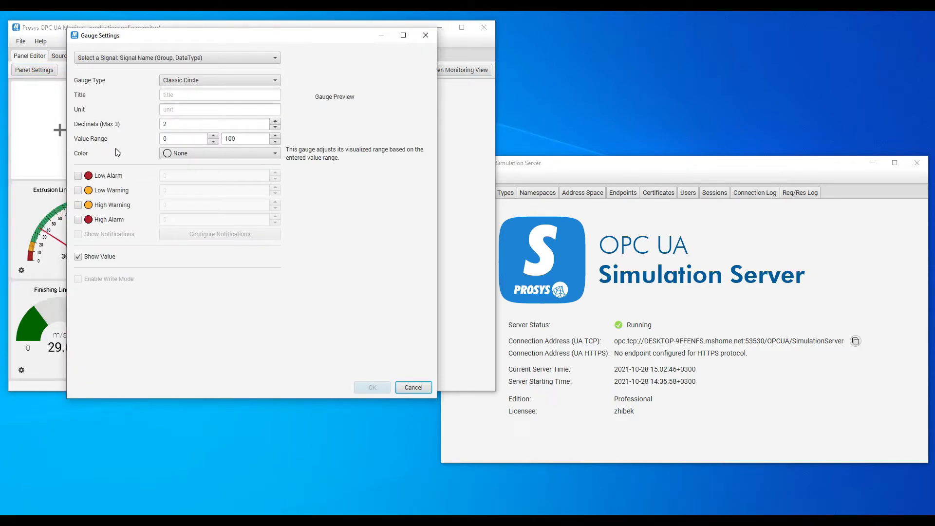
{"action": "left_click", "coordinate": [125, 57]}
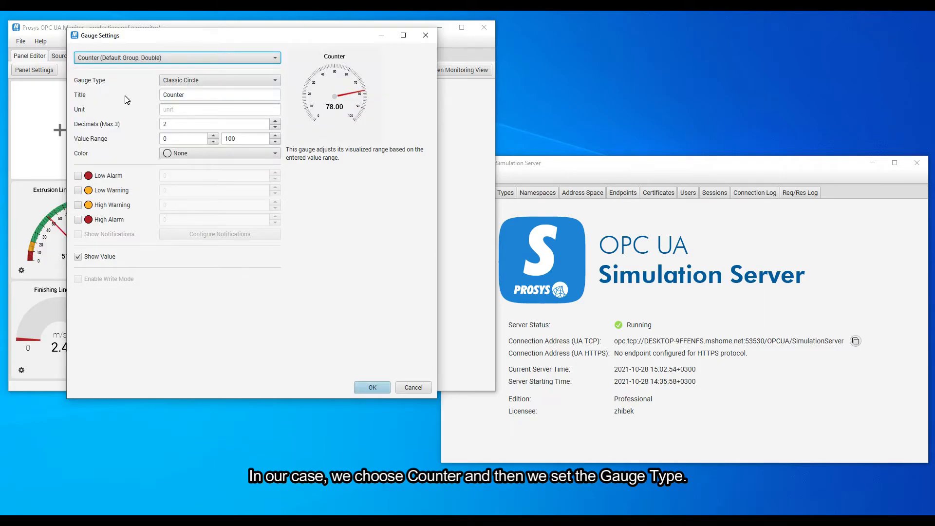
{"action": "left_click", "coordinate": [177, 84]}
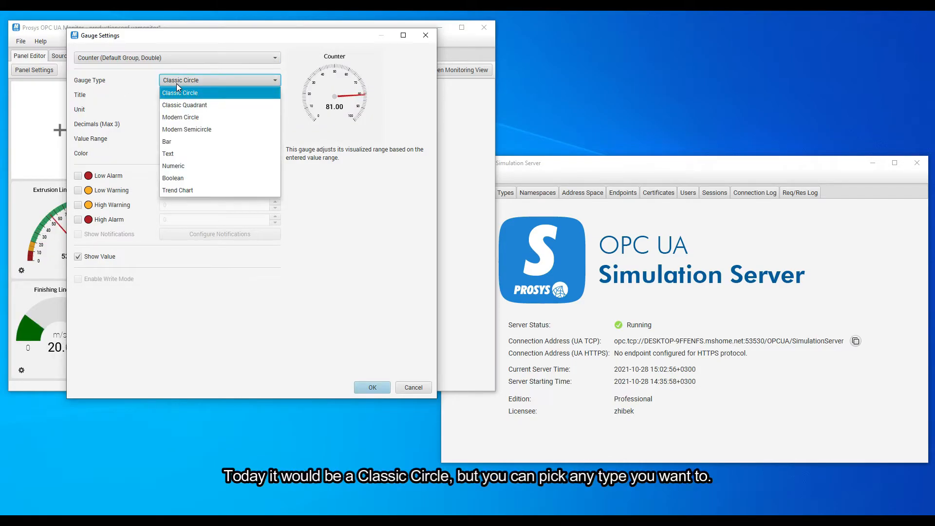
{"action": "left_click", "coordinate": [180, 92]}
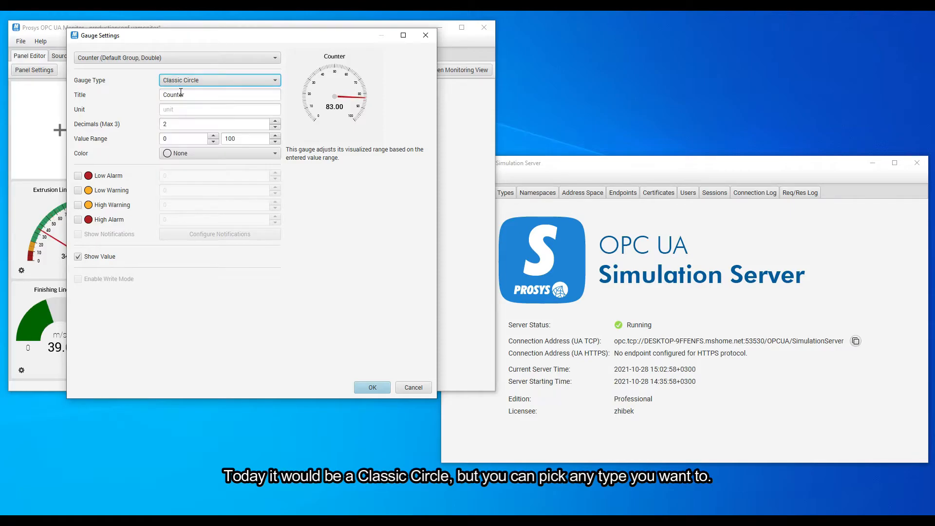
Title the new gauge "Line Speed" with unit m/s, keeping 2 decimals
{"action": "left_click", "coordinate": [205, 96]}
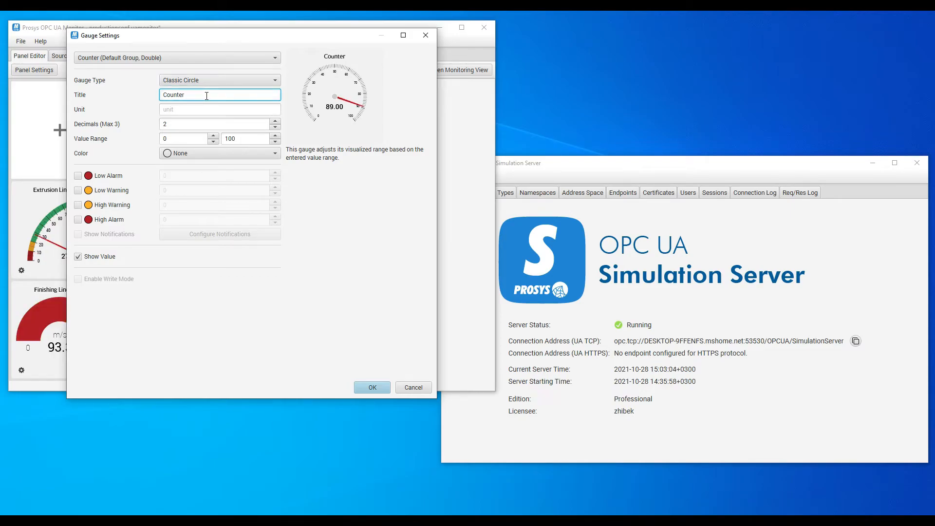
{"action": "left_click_drag", "start_coordinate": [208, 95], "coordinate": [149, 96]}
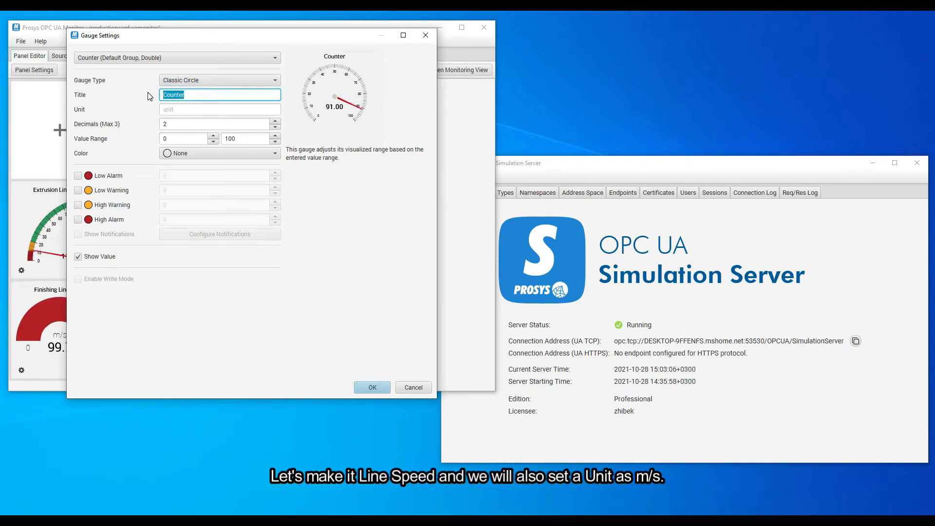
{"action": "type", "text": "Line Speed"}
{"action": "key", "text": "Tab"}
{"action": "type", "text": "m"}
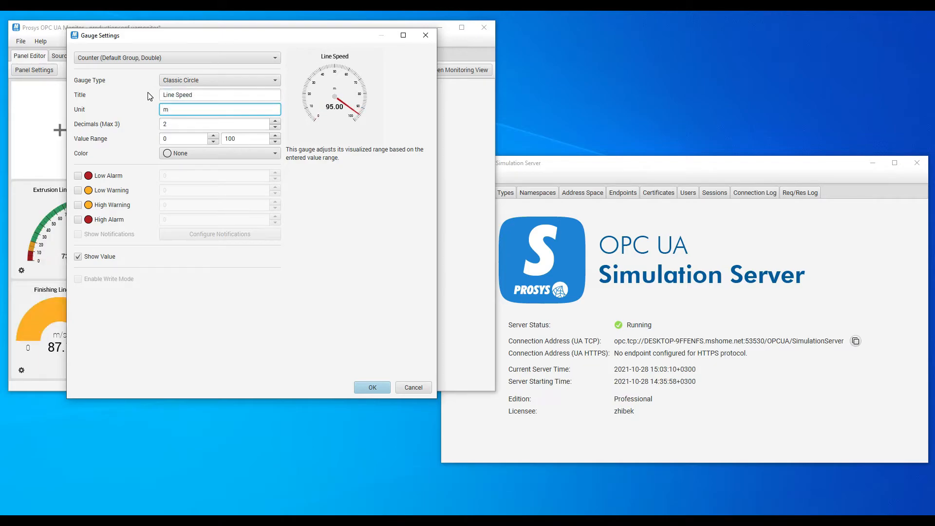
{"action": "type", "text": "/s"}
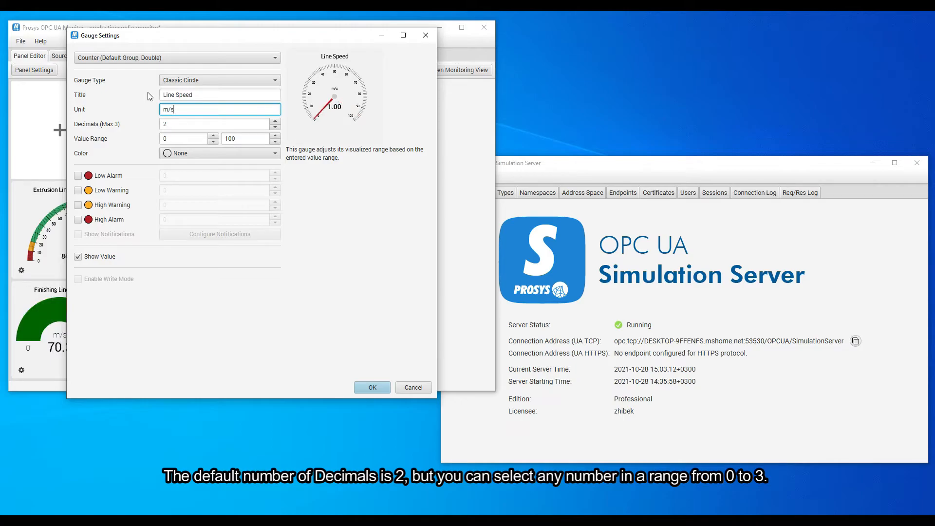
{"action": "left_click", "coordinate": [174, 122]}
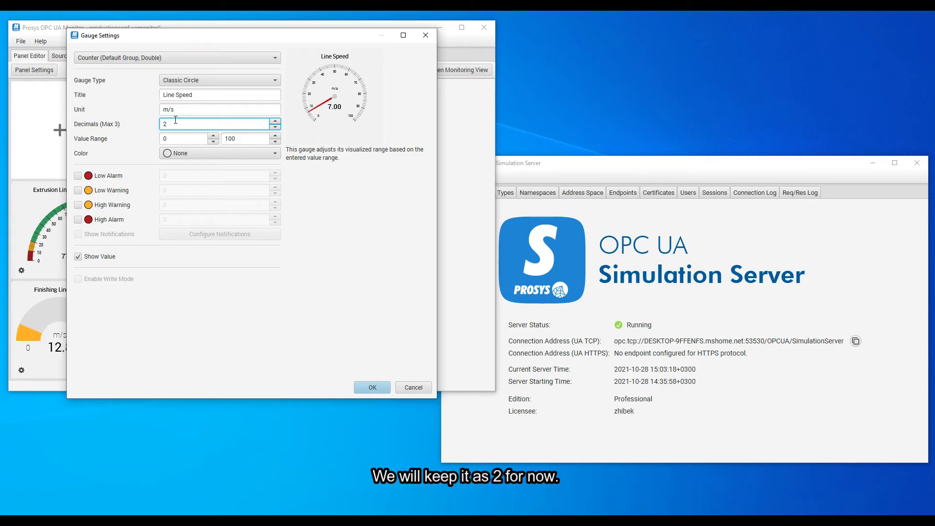
Keep the Line Speed gauge's value range at 0 to 100 and its color at None, and add it to the panel
{"action": "left_click", "coordinate": [178, 139]}
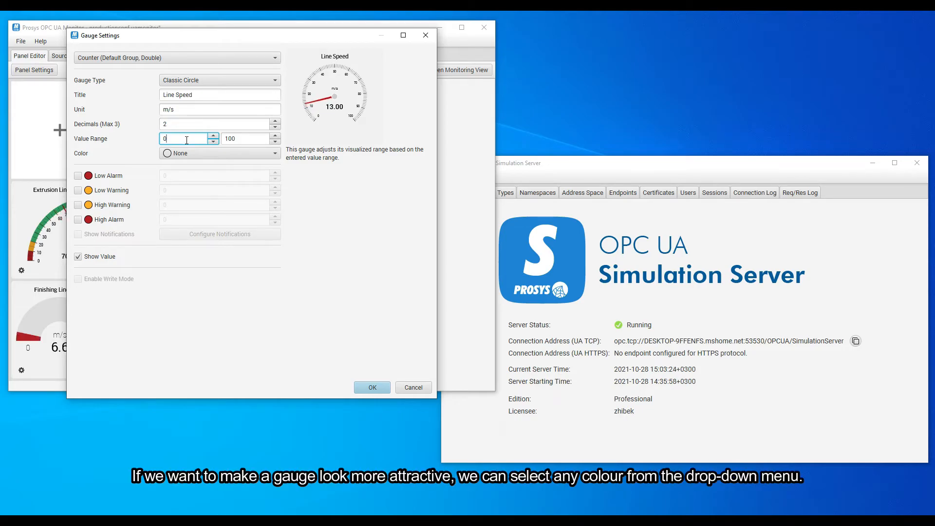
{"action": "left_click", "coordinate": [186, 154]}
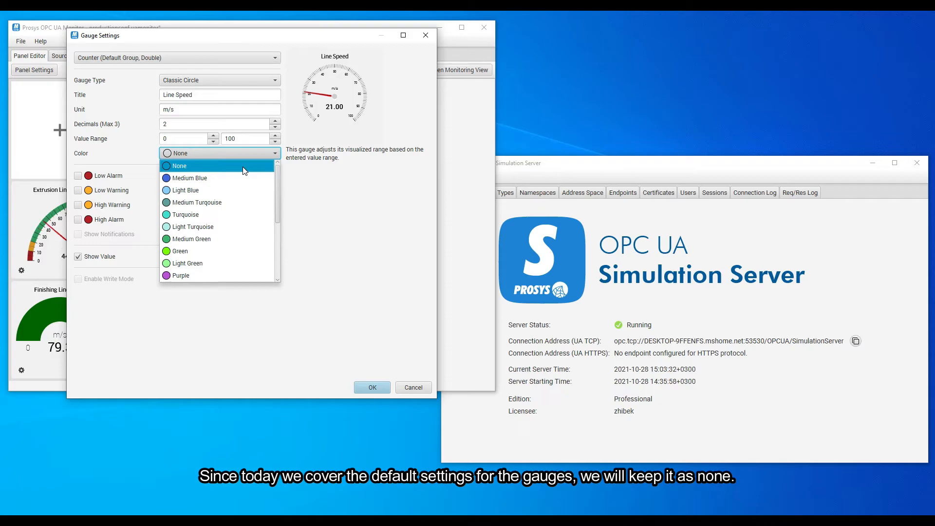
{"action": "left_click", "coordinate": [244, 171]}
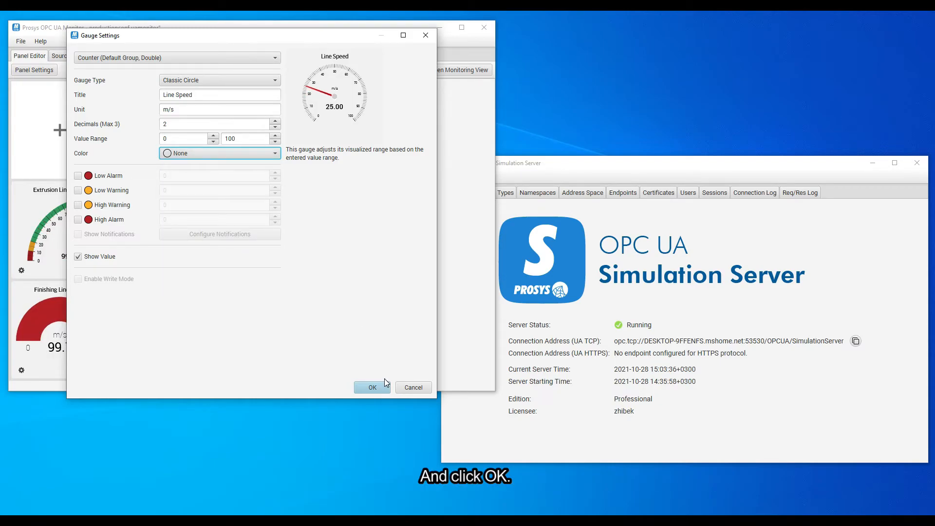
{"action": "left_click", "coordinate": [373, 387]}
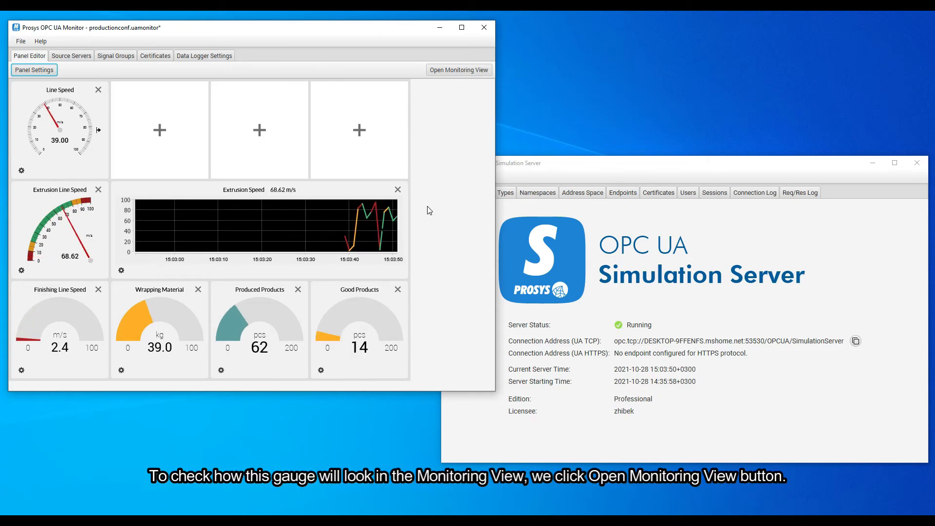
Preview the Line Speed gauge in the Monitoring View and close that view
{"action": "left_click", "coordinate": [472, 71]}
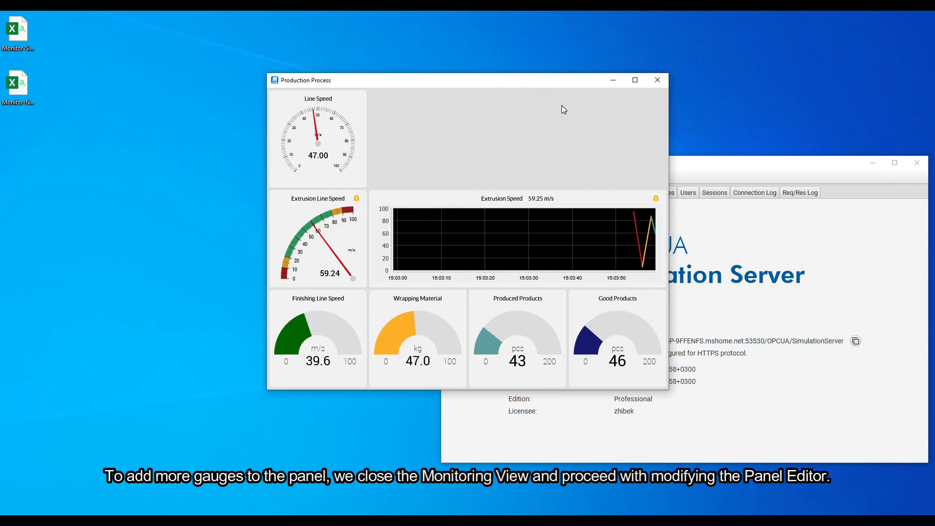
{"action": "left_click", "coordinate": [657, 80]}
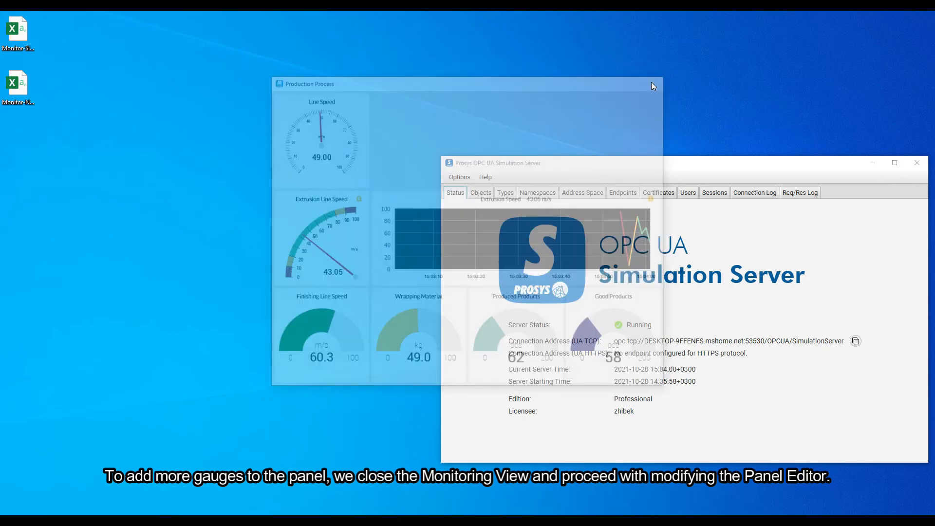